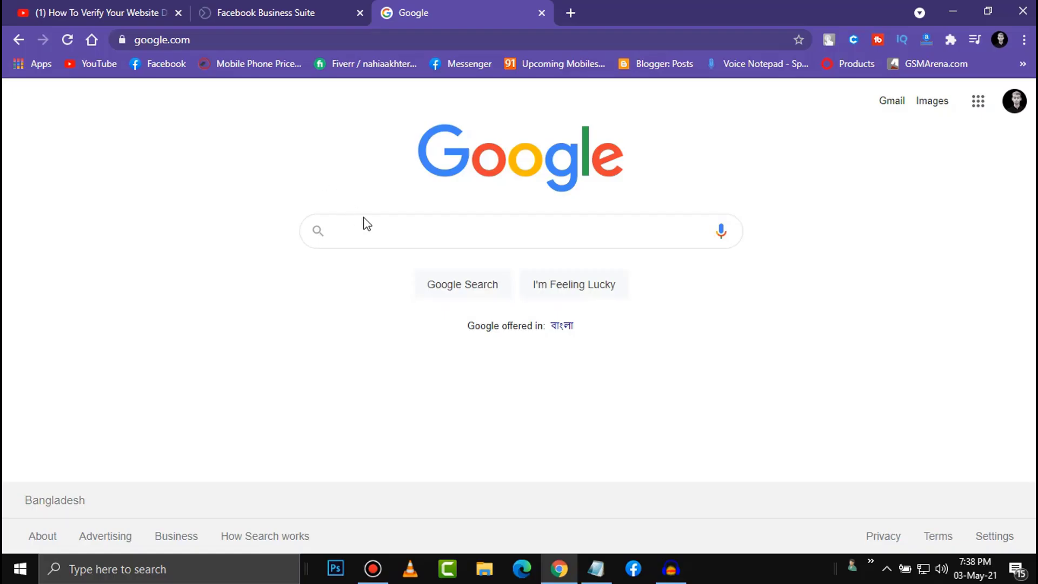
# - Search Google for 'facebook business manager' and open the Business Manager Overview result
pyautogui.click(372, 233)
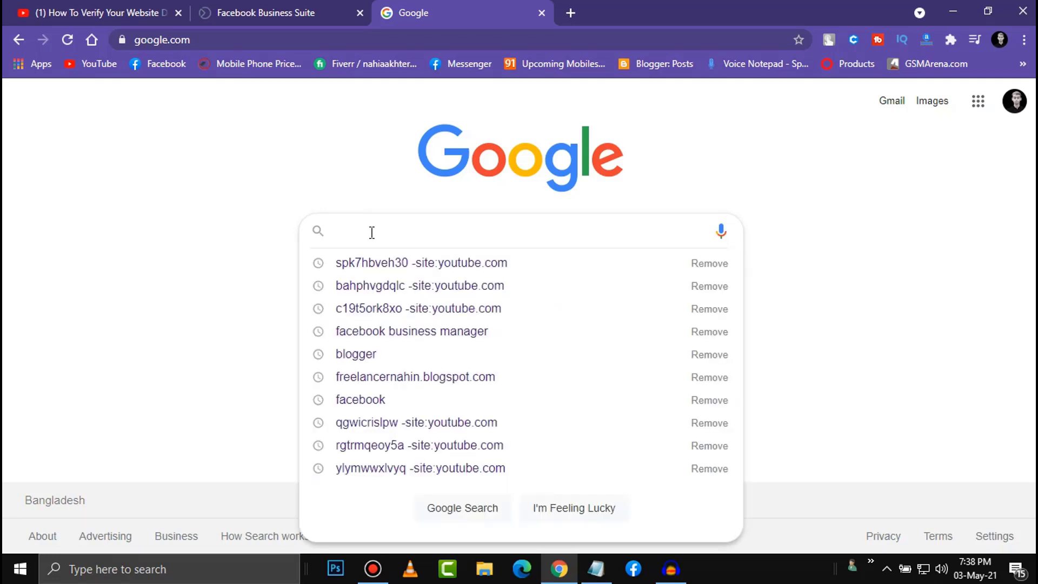
pyautogui.write('f')
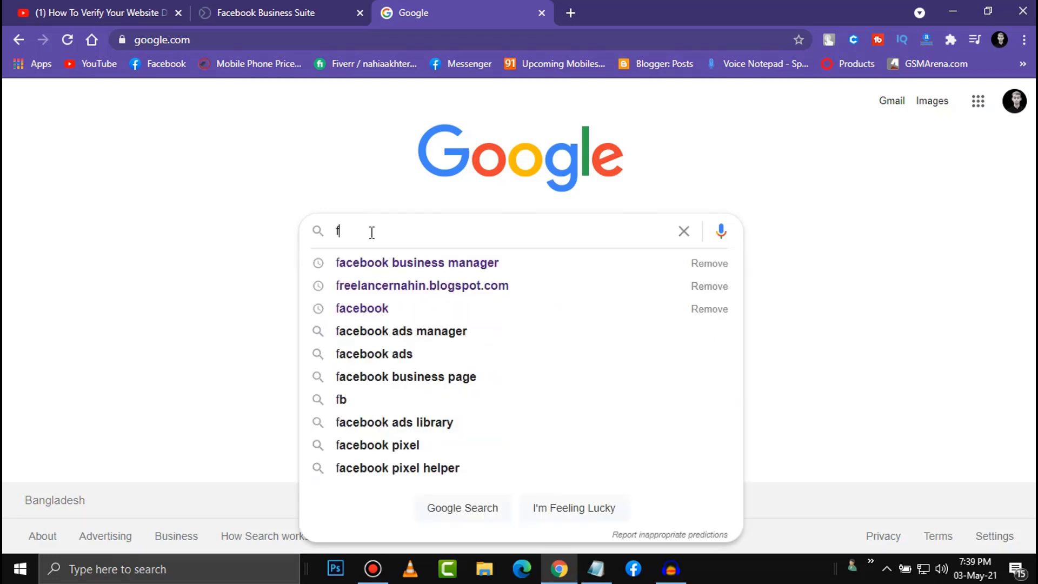
pyautogui.click(417, 269)
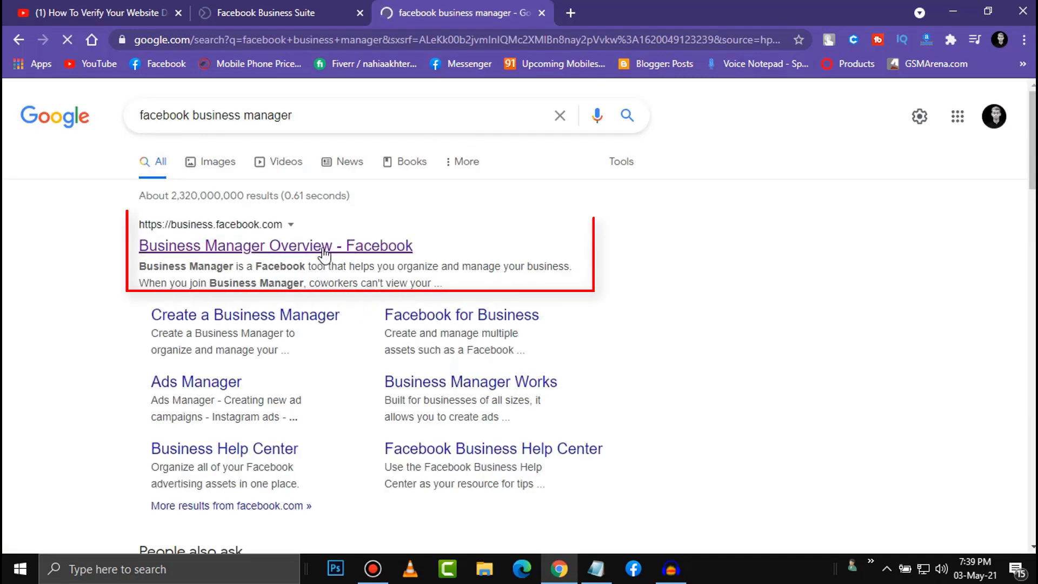
pyautogui.click(330, 246)
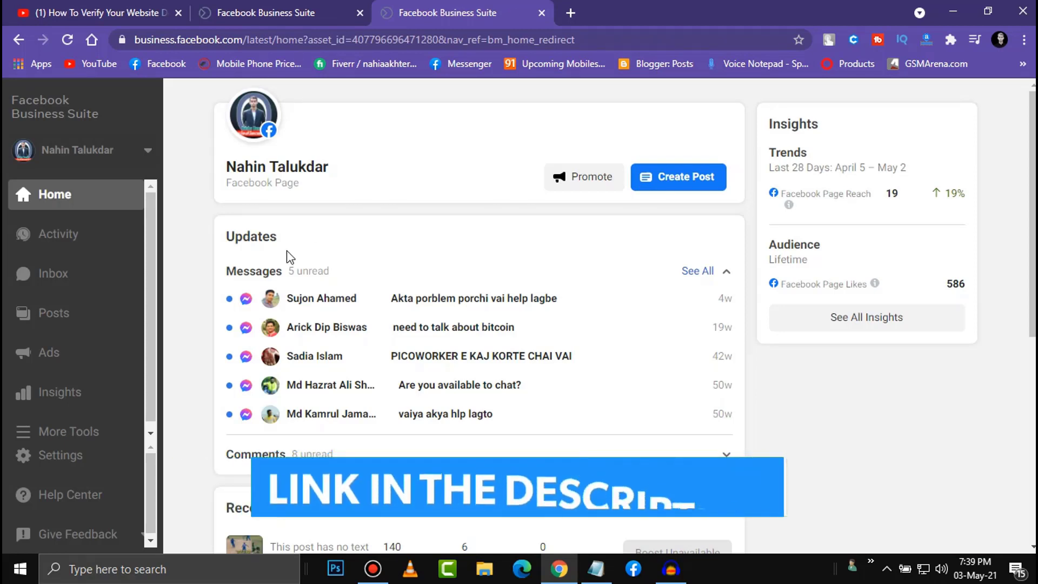
# - Open Business Settings from Business Suite's More Tools list
pyautogui.click(77, 434)
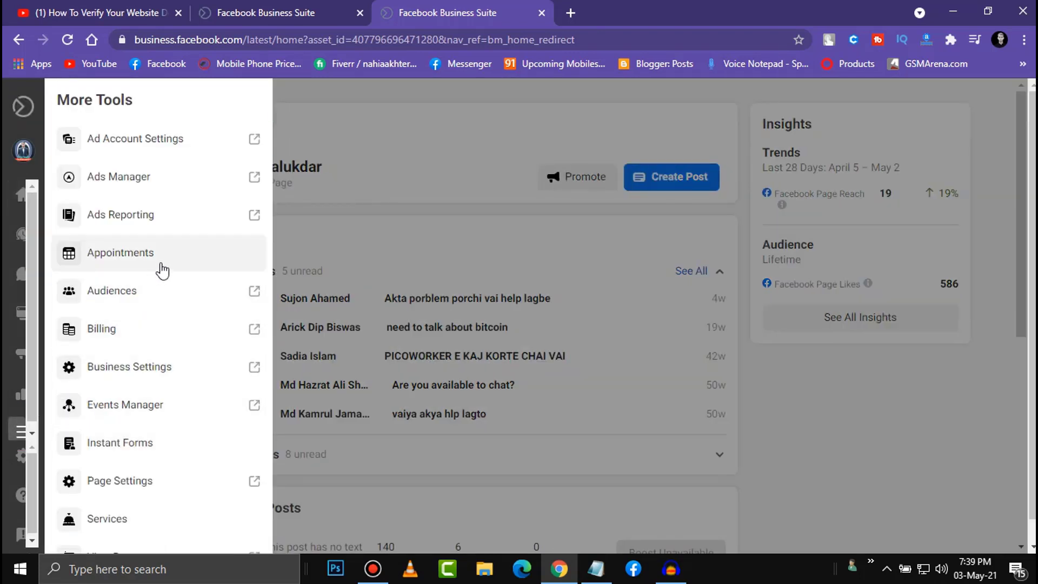
pyautogui.click(158, 384)
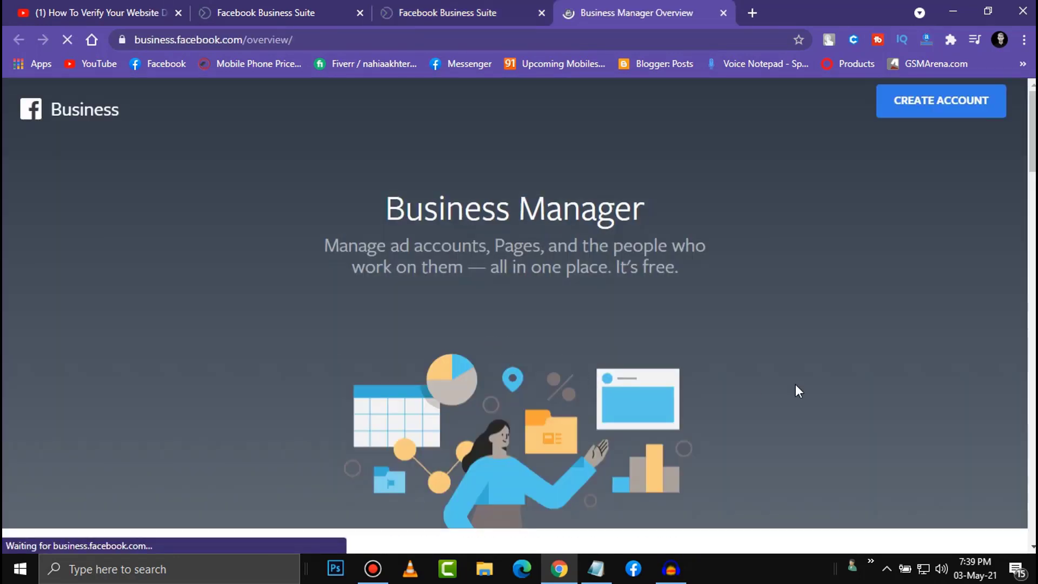
# - Start a new Business Manager account and enter the business name, correcting its capitalisation
pyautogui.click(941, 115)
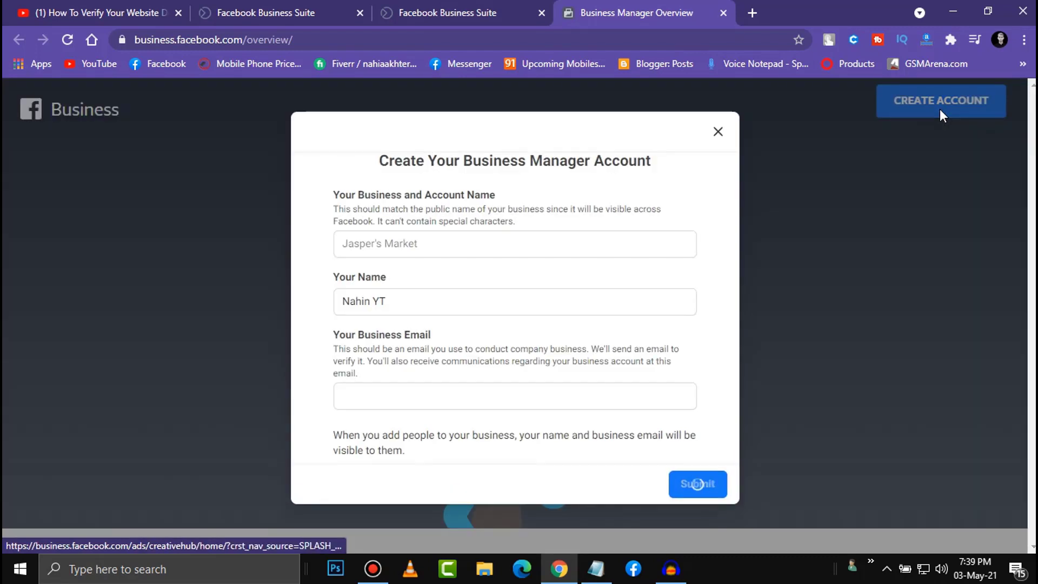
pyautogui.click(470, 243)
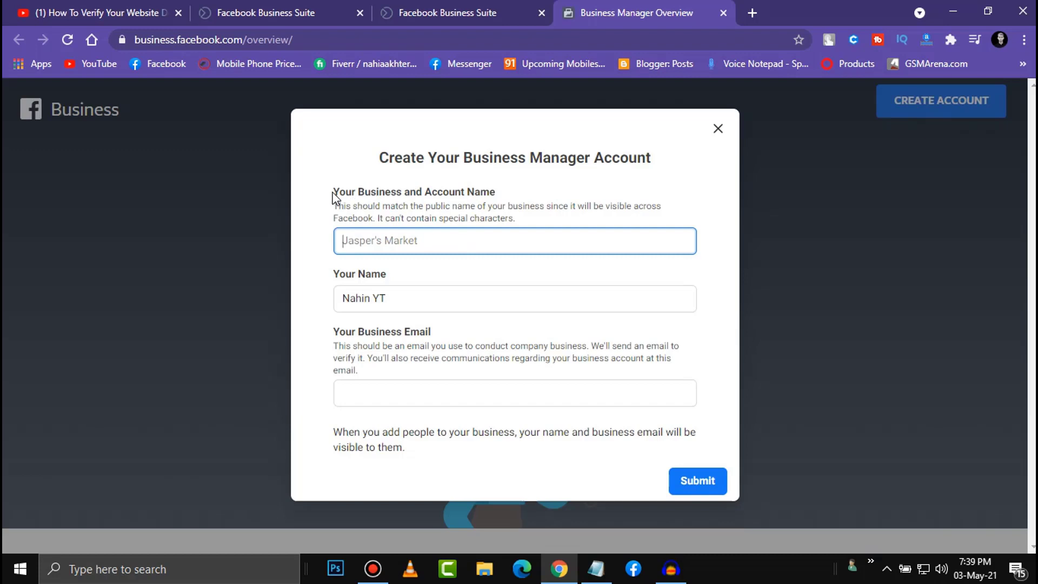
pyautogui.moveTo(333, 195); pyautogui.dragTo(514, 190)
pyautogui.click(387, 297)
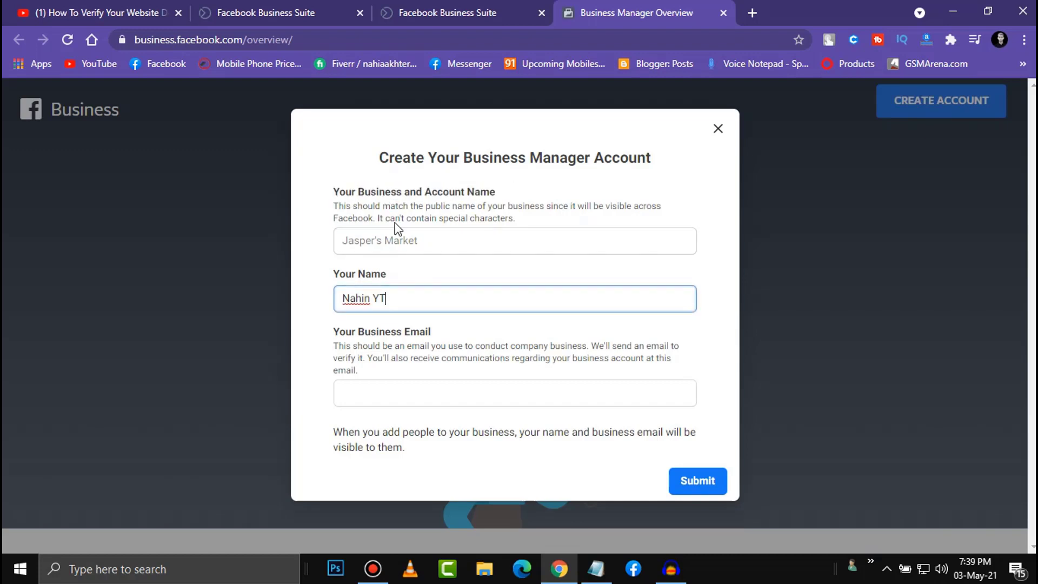
pyautogui.click(382, 240)
pyautogui.write('Technical nahin')
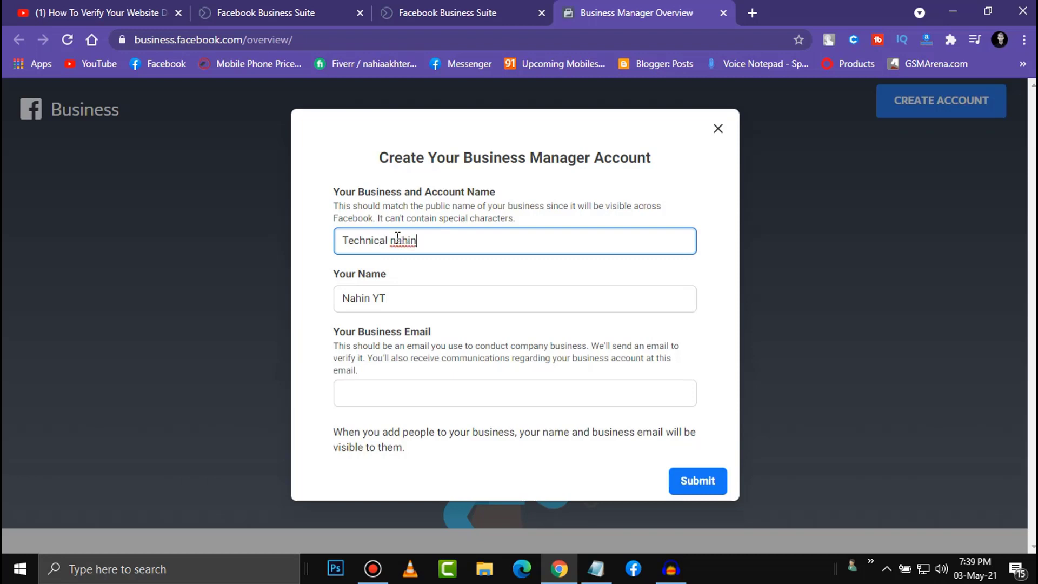
pyautogui.click(398, 238)
pyautogui.press('BackSpace')
pyautogui.write('N')
# - Enter the business email address and submit the new account details
pyautogui.click(401, 388)
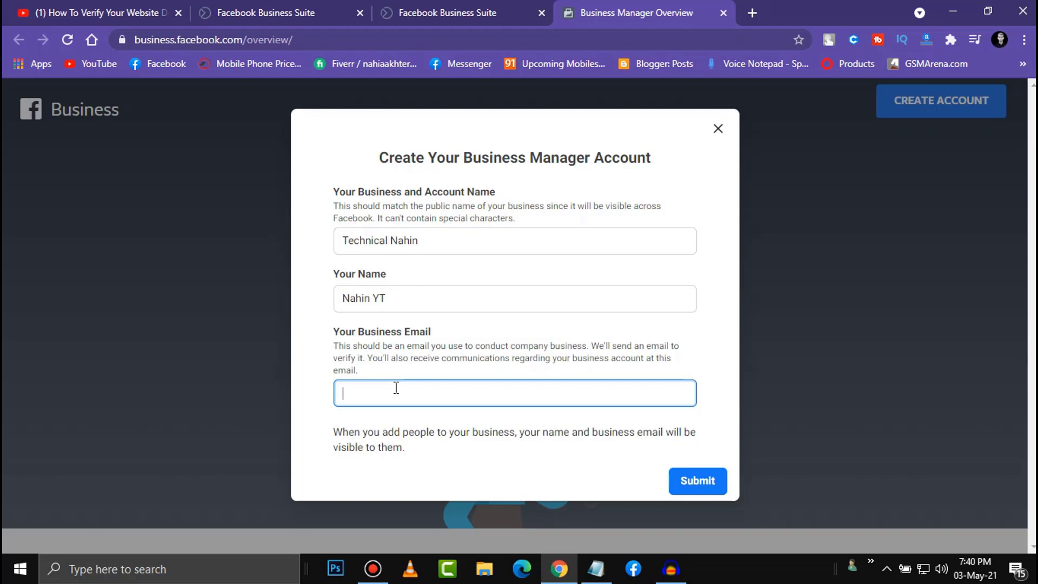
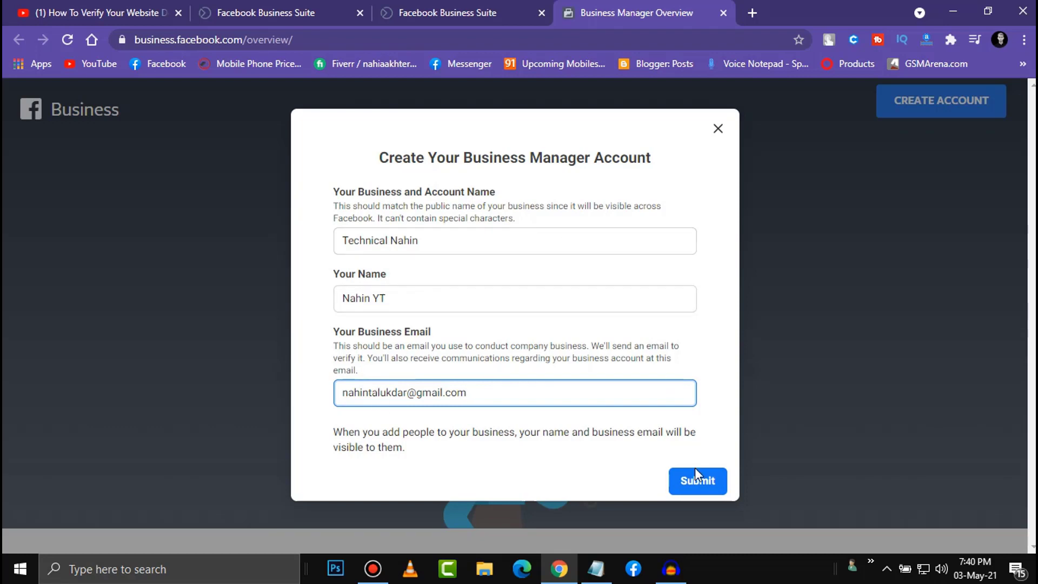
pyautogui.click(695, 486)
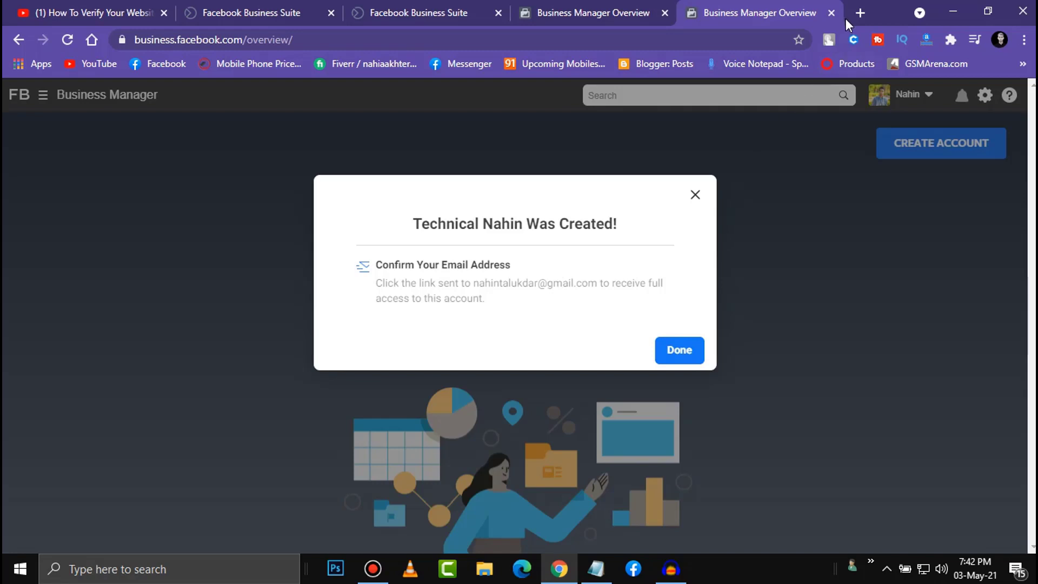
# - Confirm the business email from Facebook's 'Confirm your business email address' message in Gmail
pyautogui.click(860, 13)
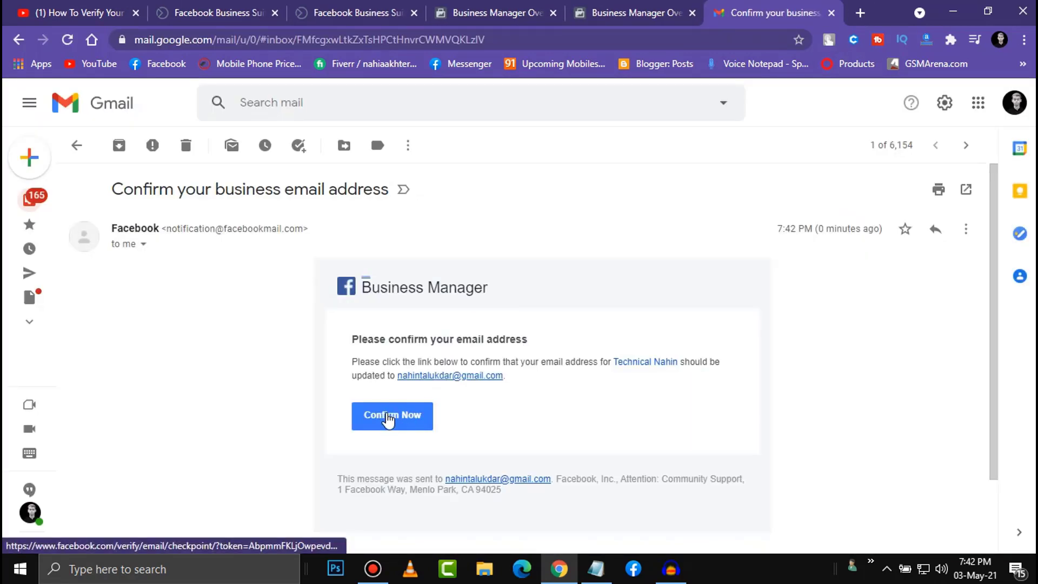
pyautogui.click(387, 415)
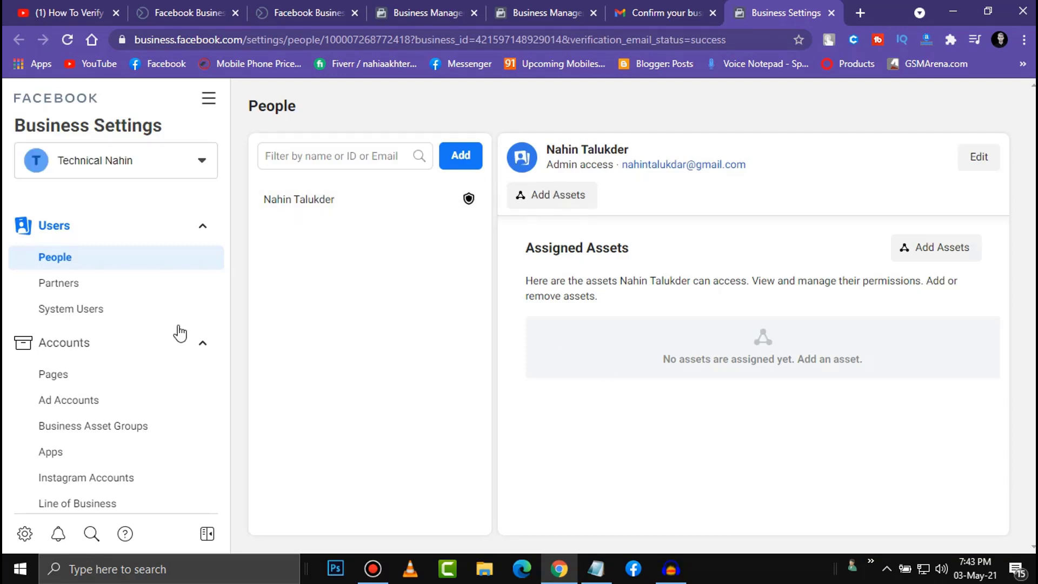
# - Go to Brand Safety > Domains in Business Settings and start adding a new domain
pyautogui.scroll(-5, 144, 370)
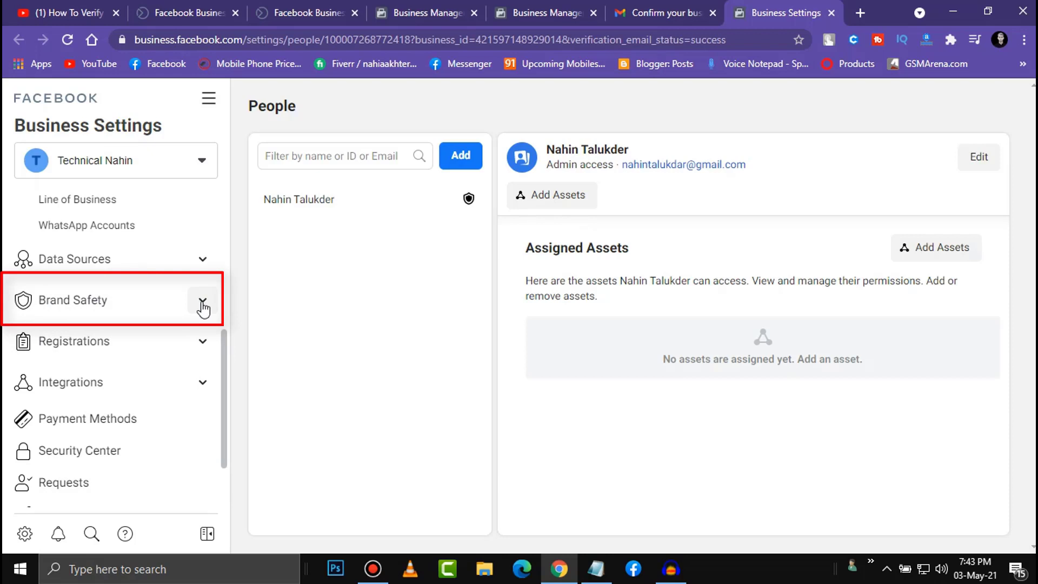
pyautogui.click(202, 304)
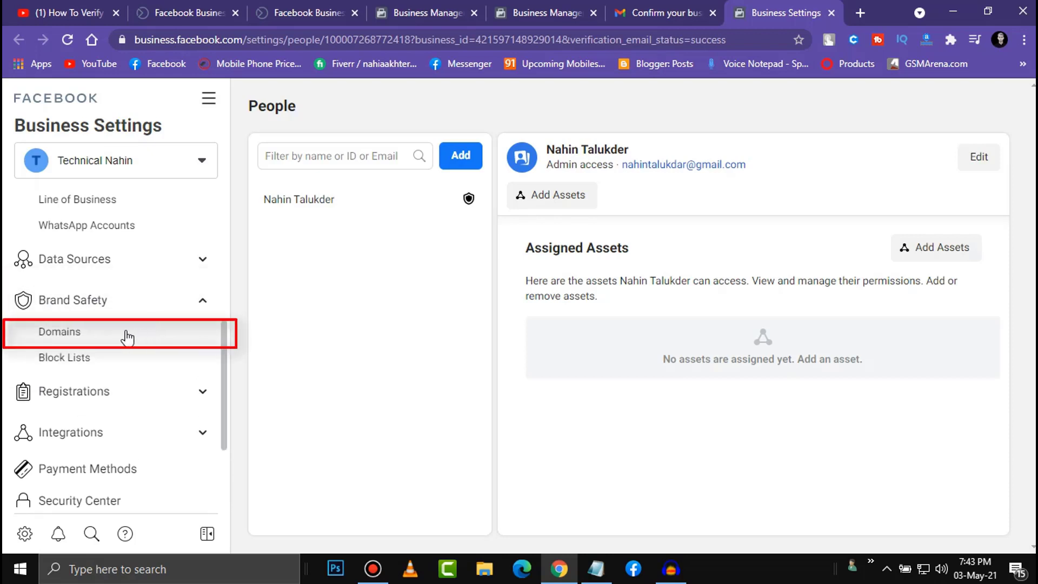
pyautogui.click(85, 335)
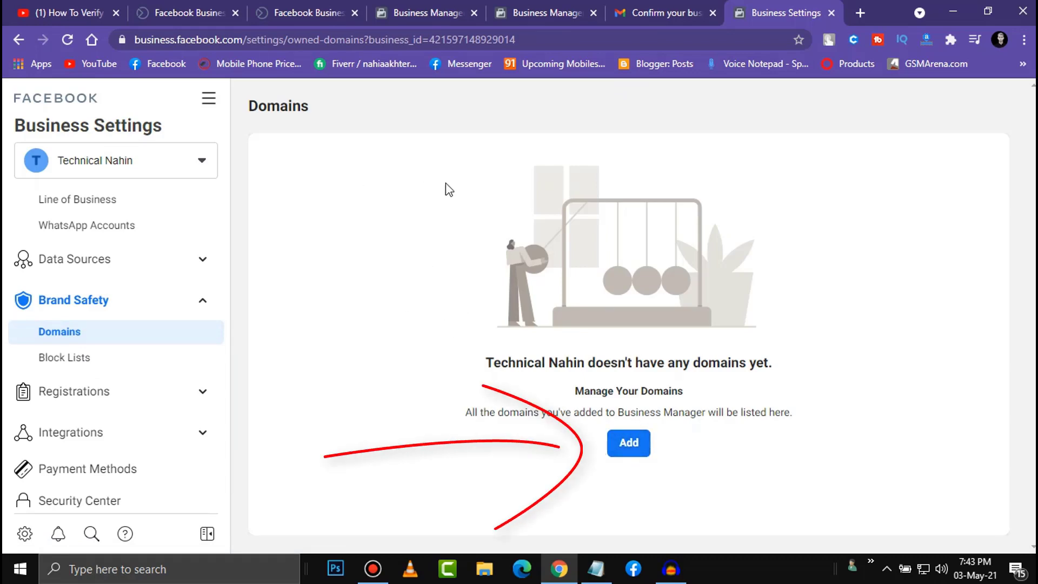
pyautogui.click(626, 443)
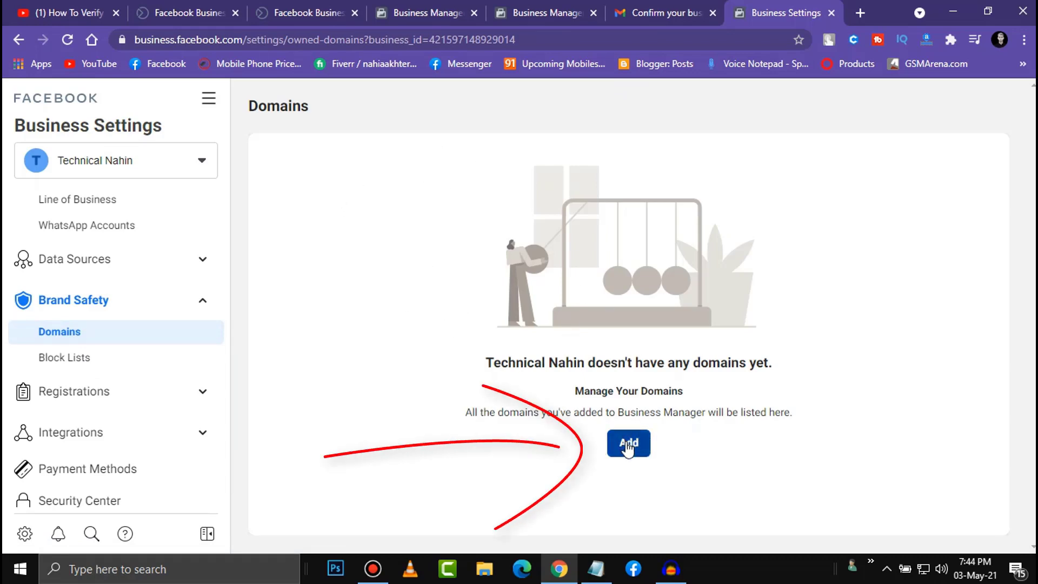
pyautogui.click(483, 254)
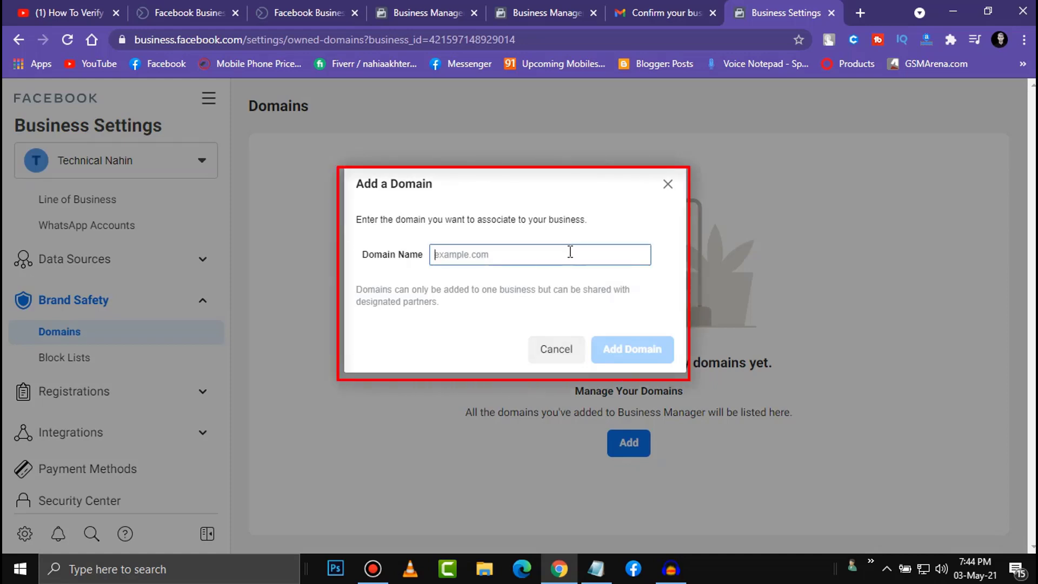
# - Add the blog's blogspot domain and copy its meta-tag verification code
pyautogui.write('freelancernahin.blogspot.com')
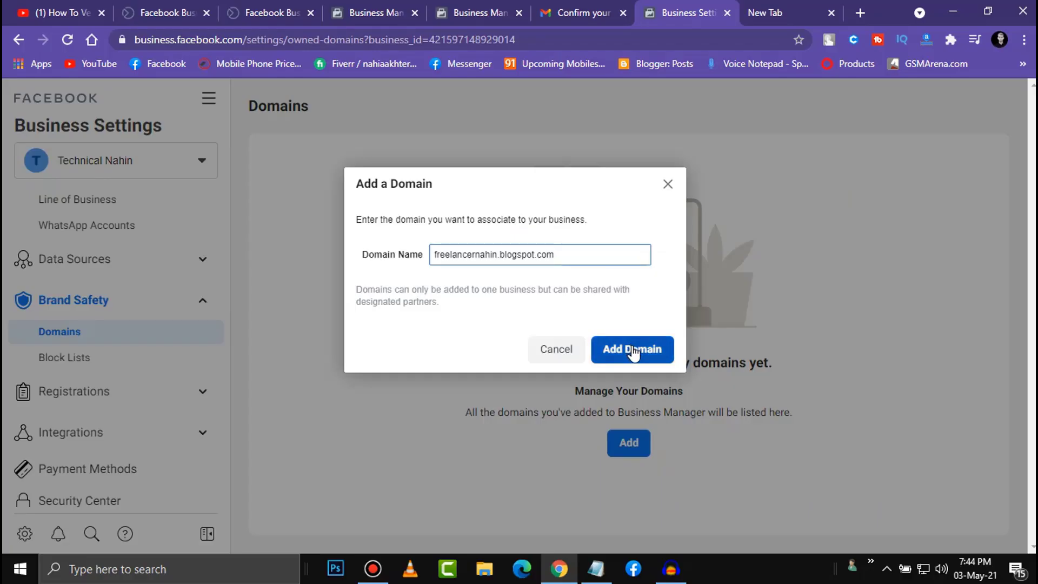
pyautogui.click(704, 387)
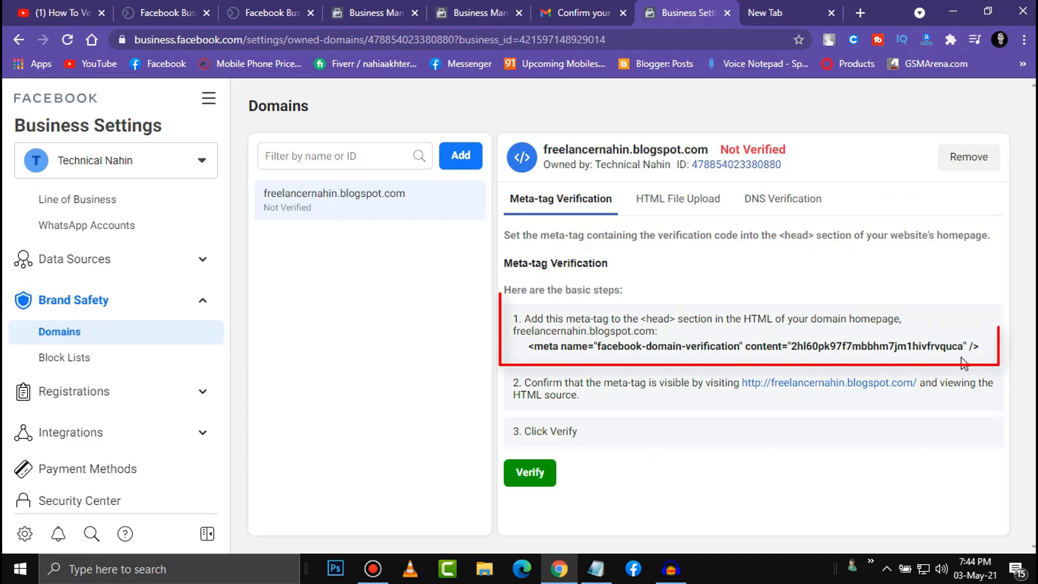
pyautogui.moveTo(988, 354); pyautogui.dragTo(523, 350)
pyautogui.rightClick(622, 350)
pyautogui.click(629, 360)
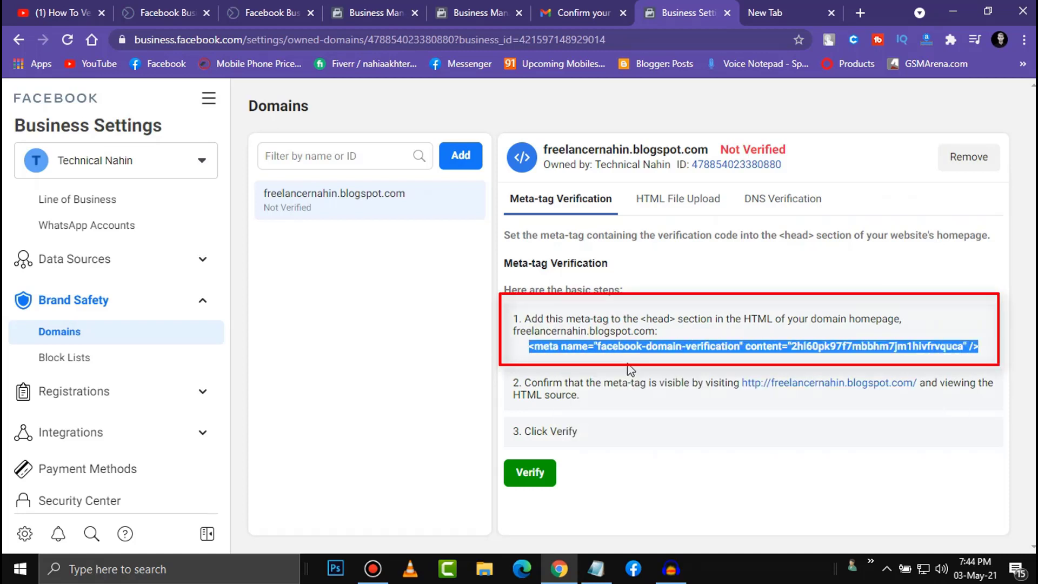
pyautogui.click(515, 355)
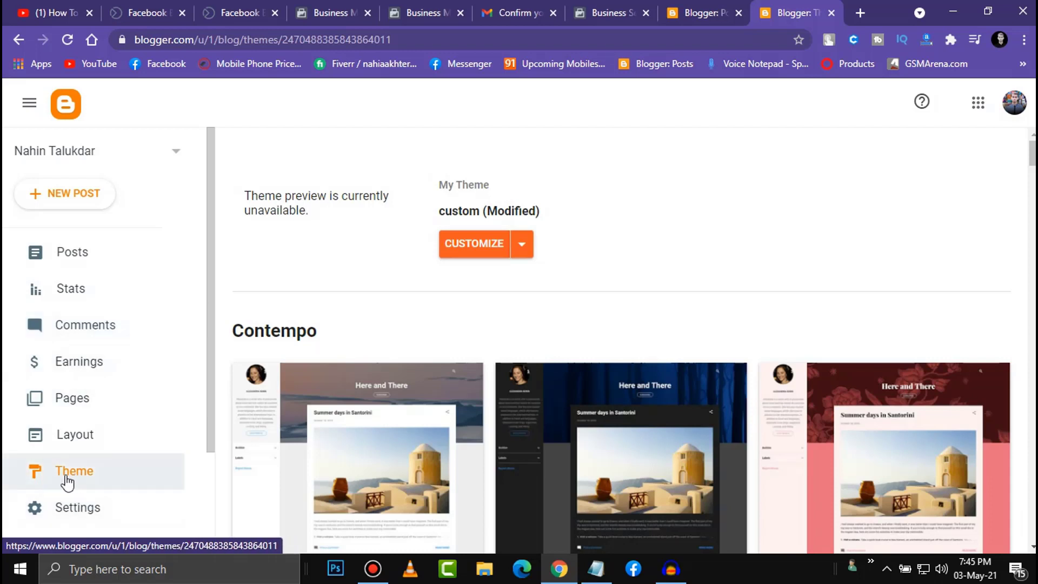
# - Open Edit HTML for the blog's custom theme from the CUSTOMIZE dropdown
pyautogui.click(66, 476)
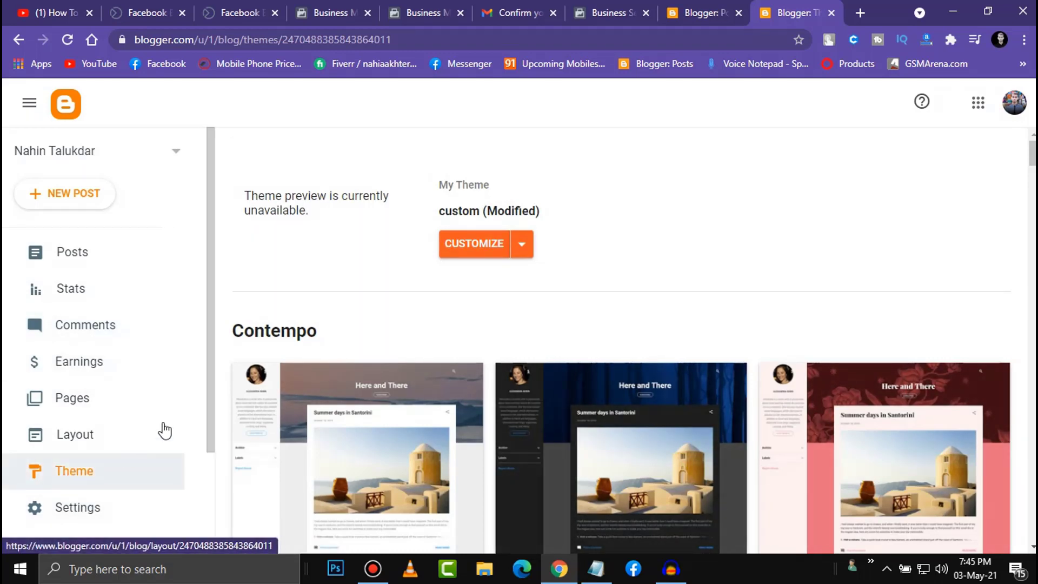
pyautogui.click(522, 250)
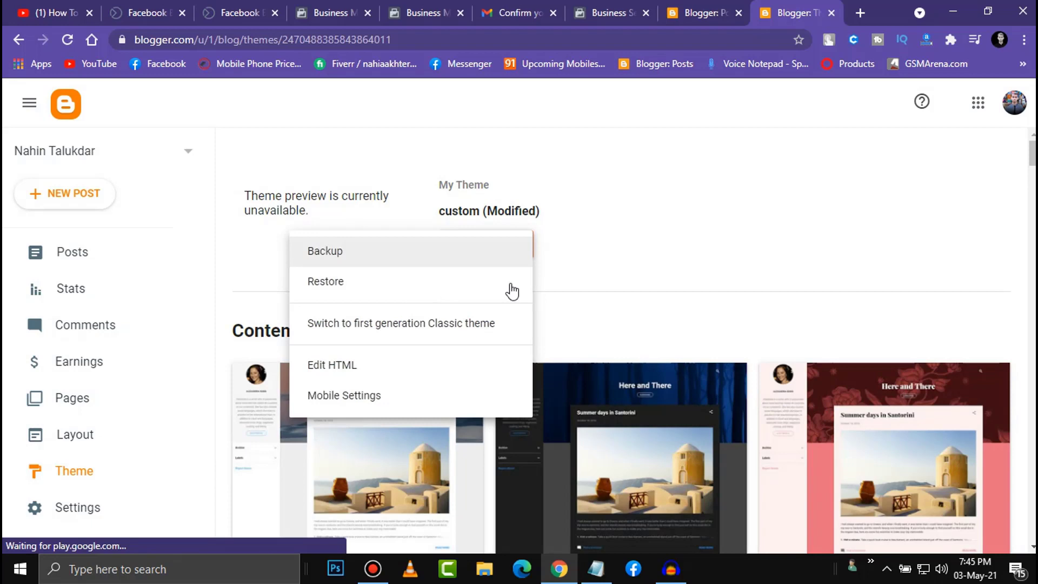
pyautogui.click(361, 358)
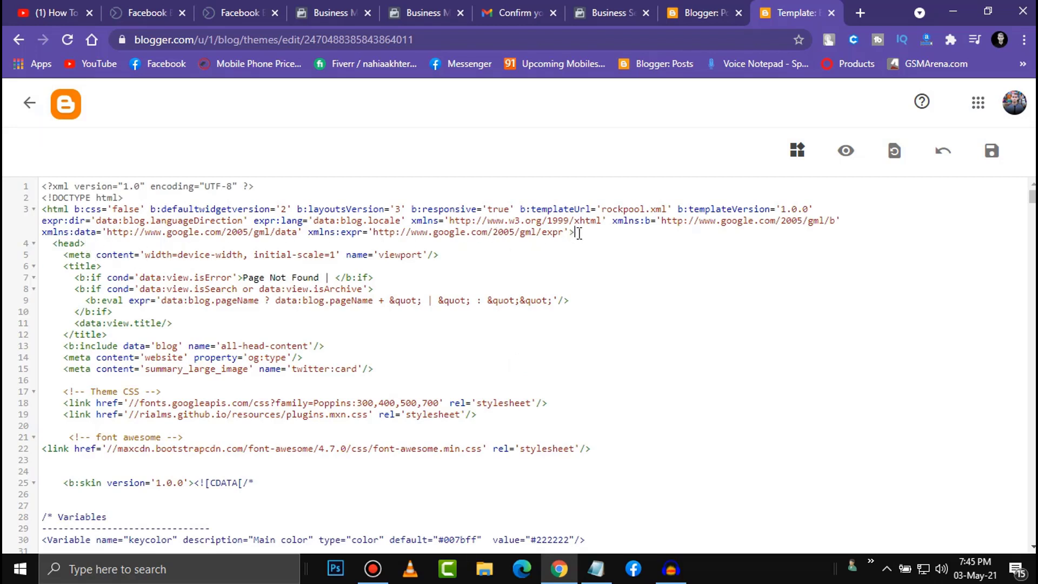
# - Paste the Facebook domain-verification meta tag on a new line 4 after the <html> tag
pyautogui.scroll(-1, 578, 233)
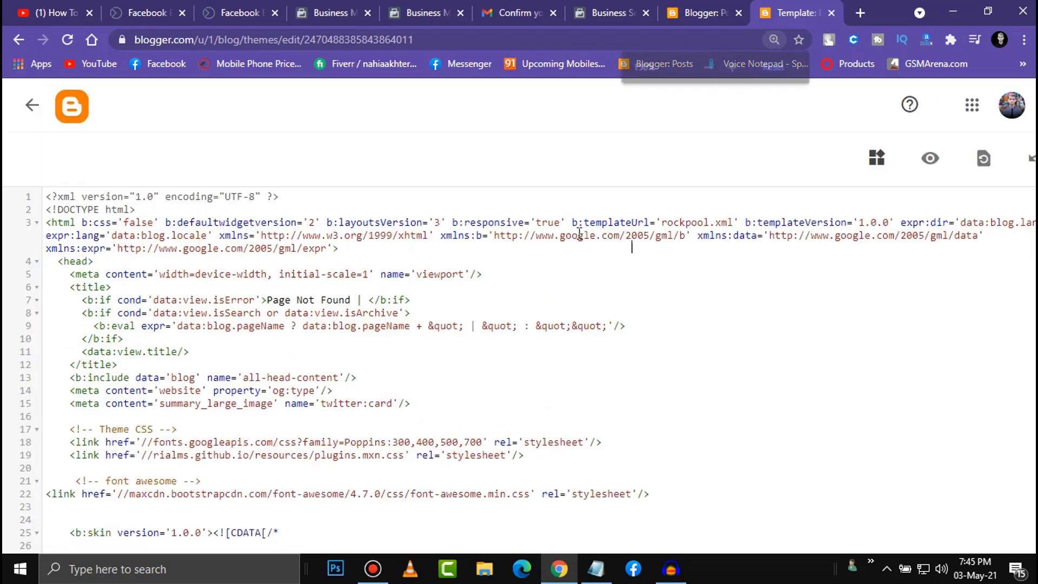
pyautogui.scroll(6, 643, 249)
pyautogui.scroll(-3, 649, 254)
pyautogui.scroll(-1, 680, 281)
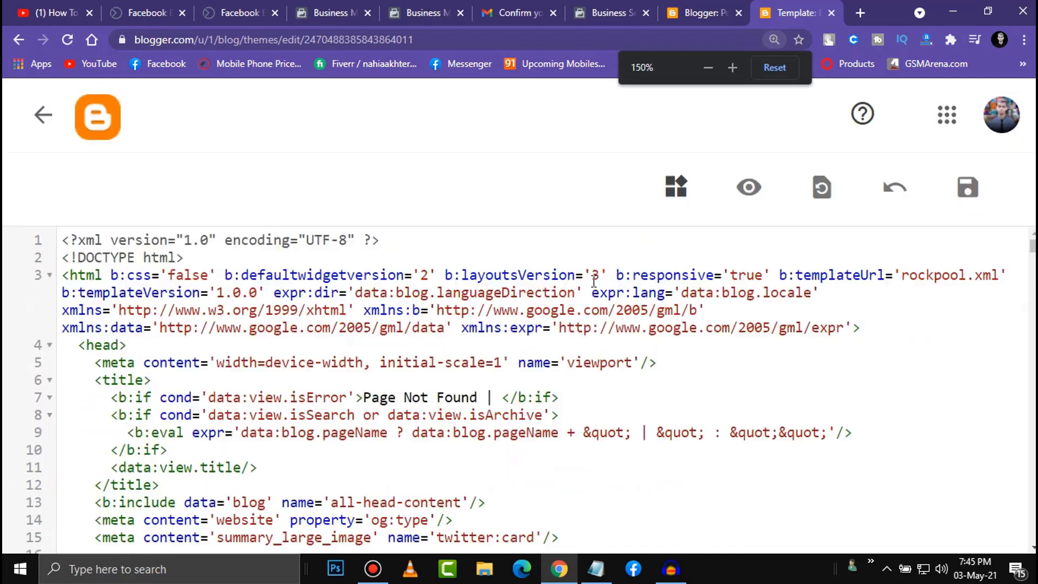
pyautogui.scroll(2, 851, 302)
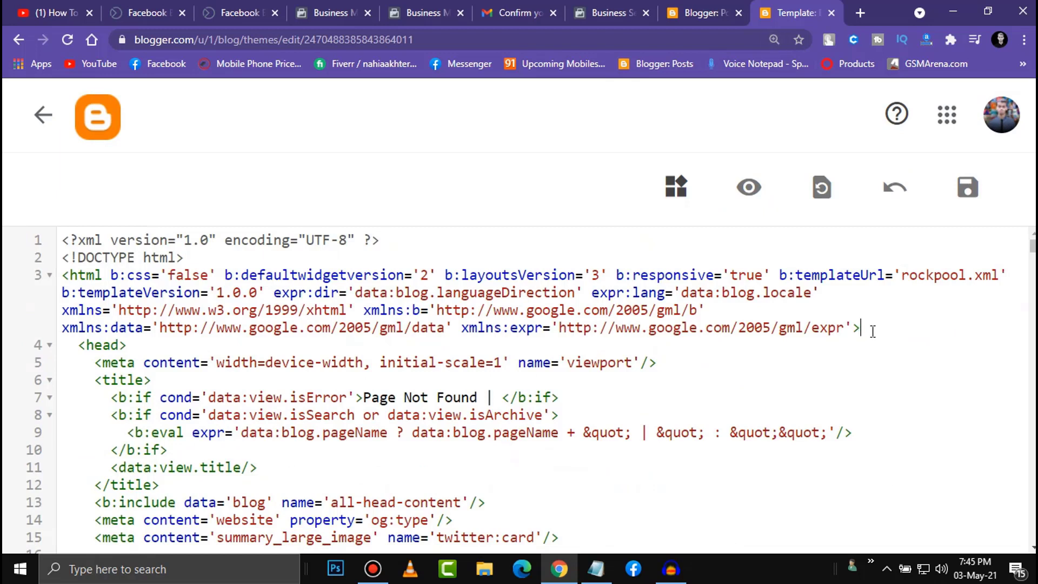
pyautogui.press('Return')
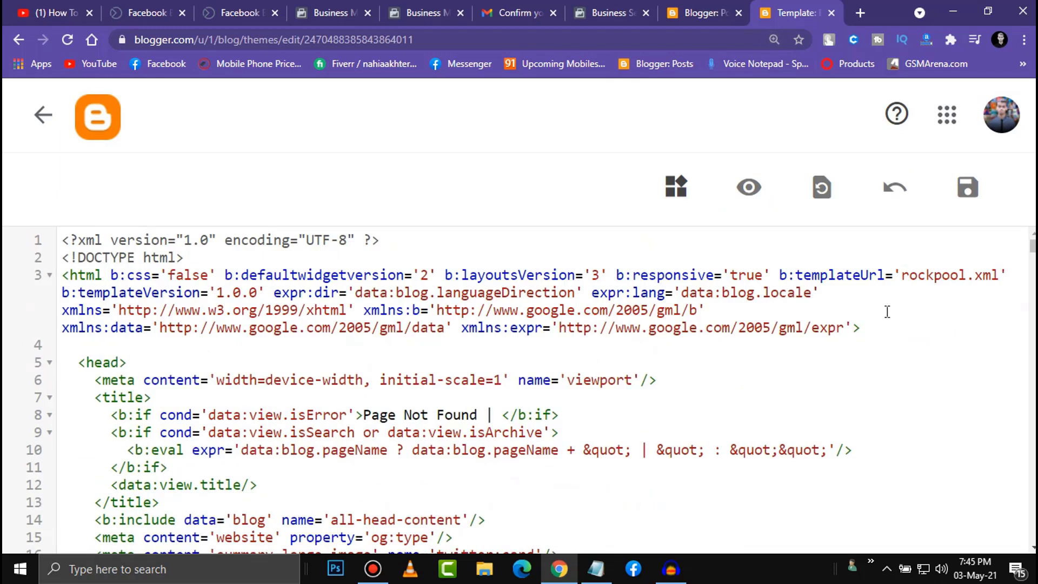
pyautogui.hotkey('ctrl', 'v')
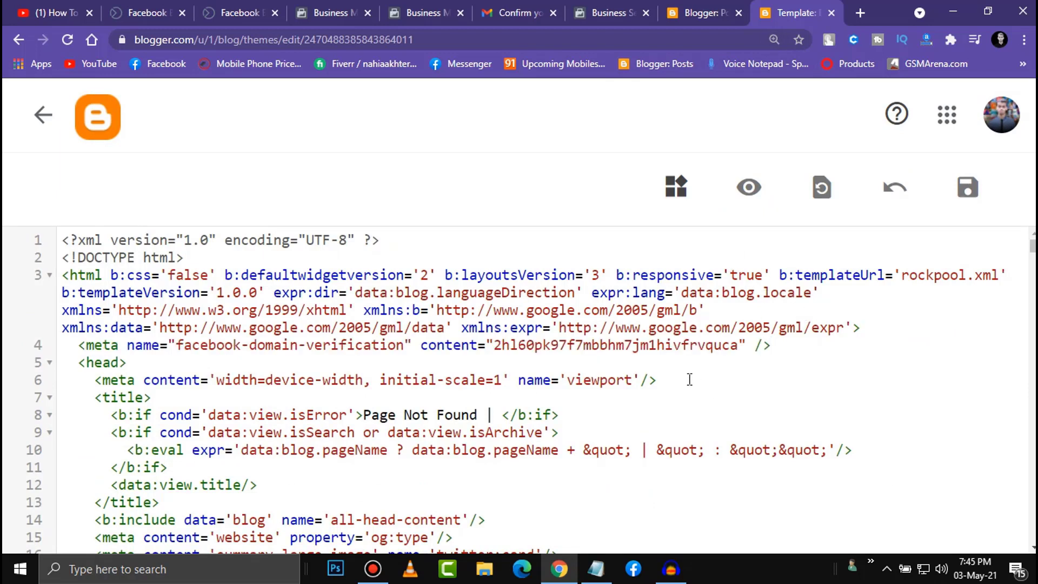
pyautogui.hotkey('ctrl', 'z')
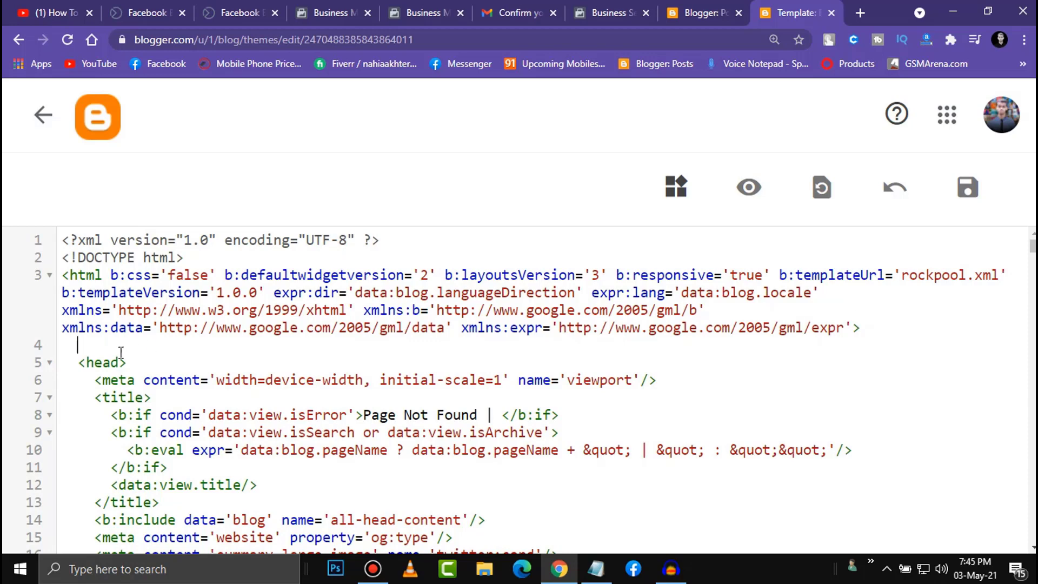
pyautogui.rightClick(109, 346)
pyautogui.click(146, 226)
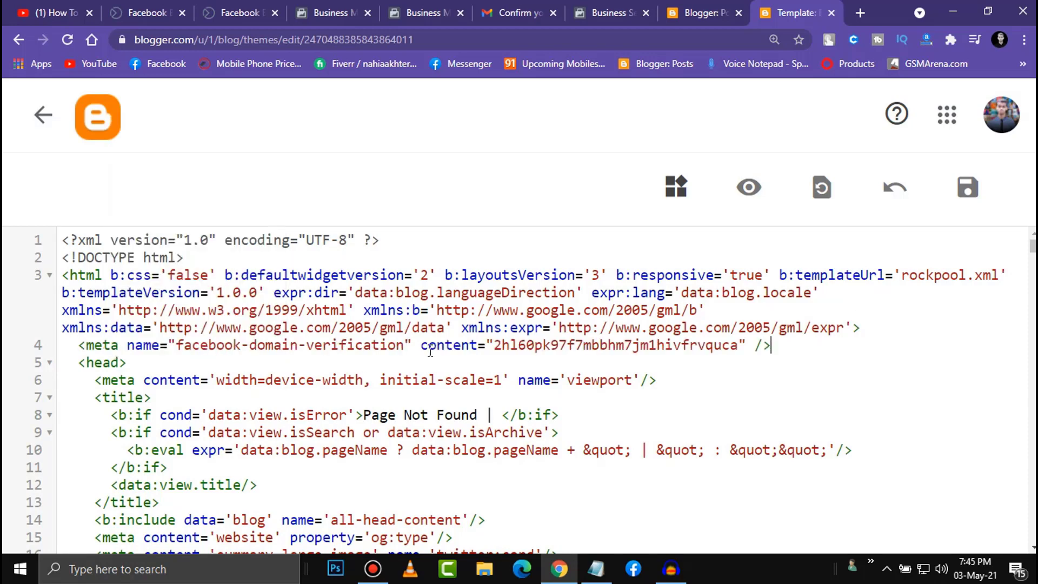
# - Save the updated theme HTML and return to Facebook's confirmation email in Gmail
pyautogui.click(967, 195)
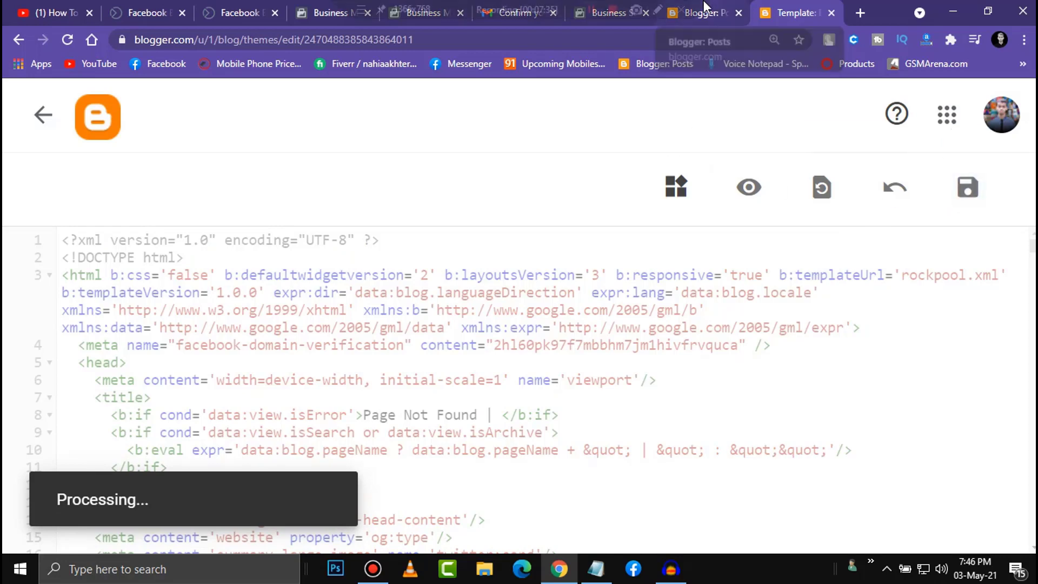
pyautogui.moveTo(704, 5)
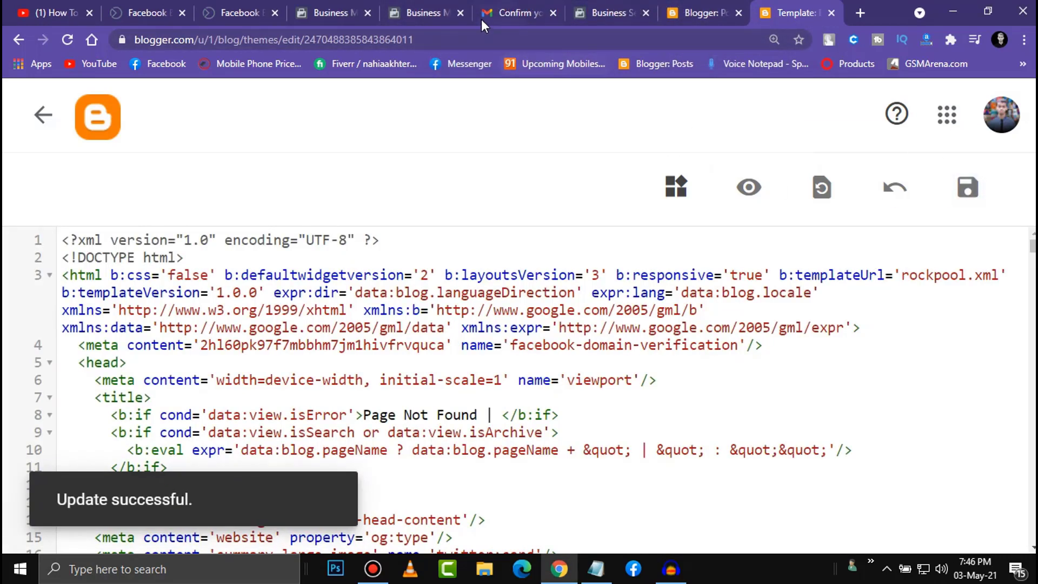
pyautogui.click(422, 8)
pyautogui.click(506, 13)
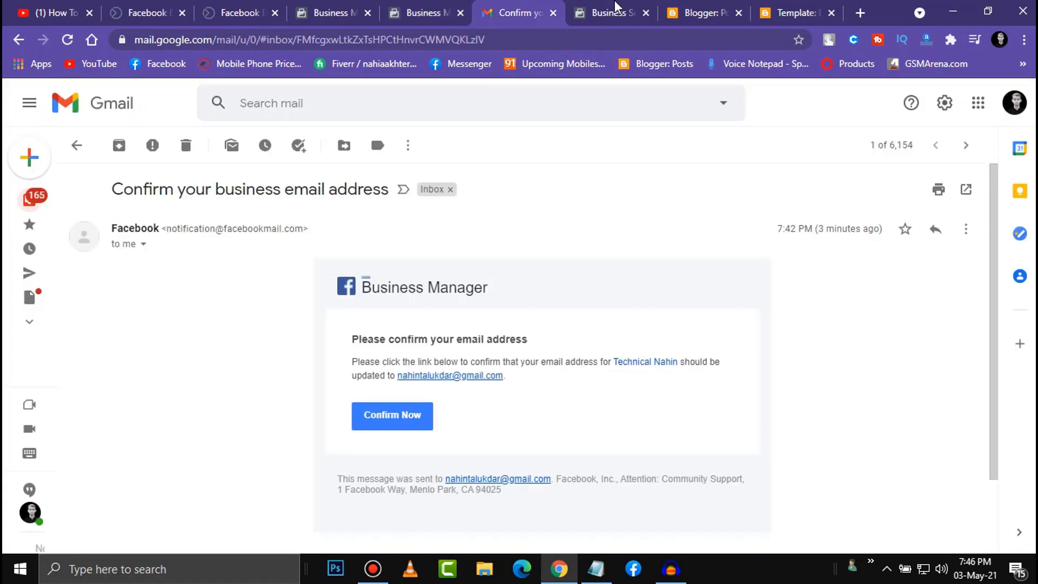
# - Verify the blogspot domain in Domains, dismiss the success message, and close an unused Add a Domain form
pyautogui.click(611, 11)
pyautogui.click(534, 473)
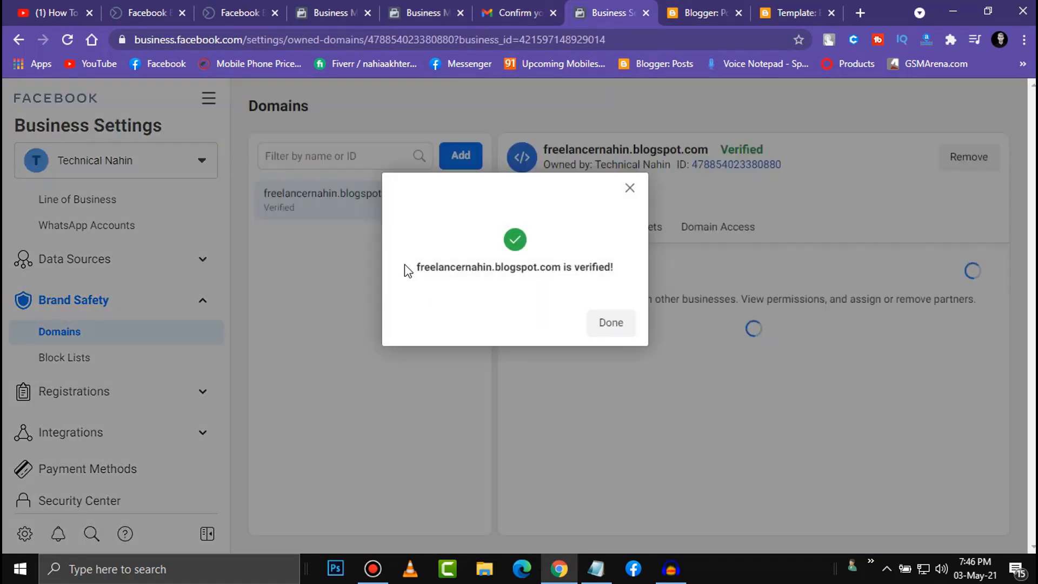
pyautogui.click(615, 326)
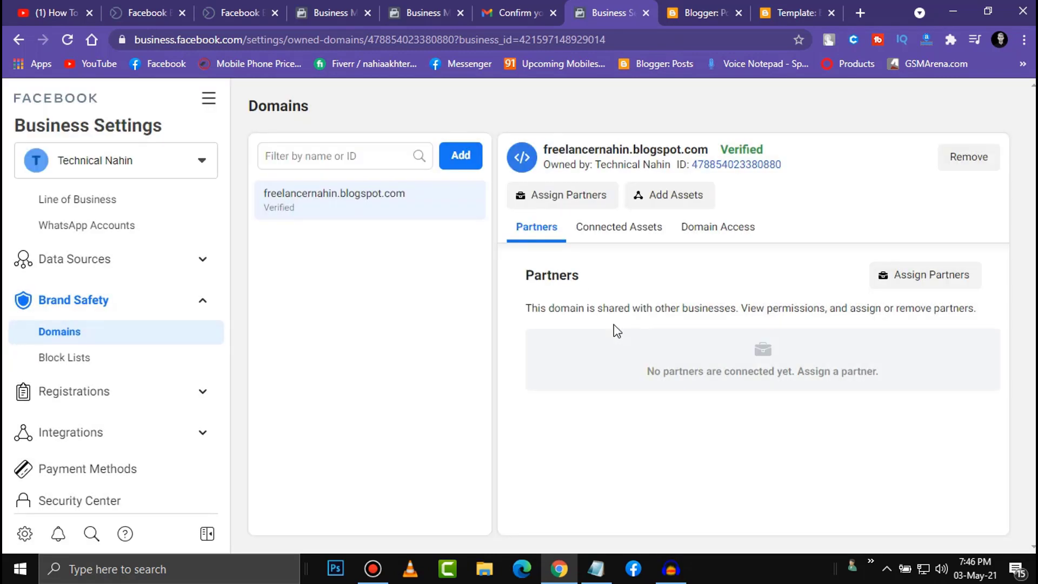
pyautogui.click(466, 158)
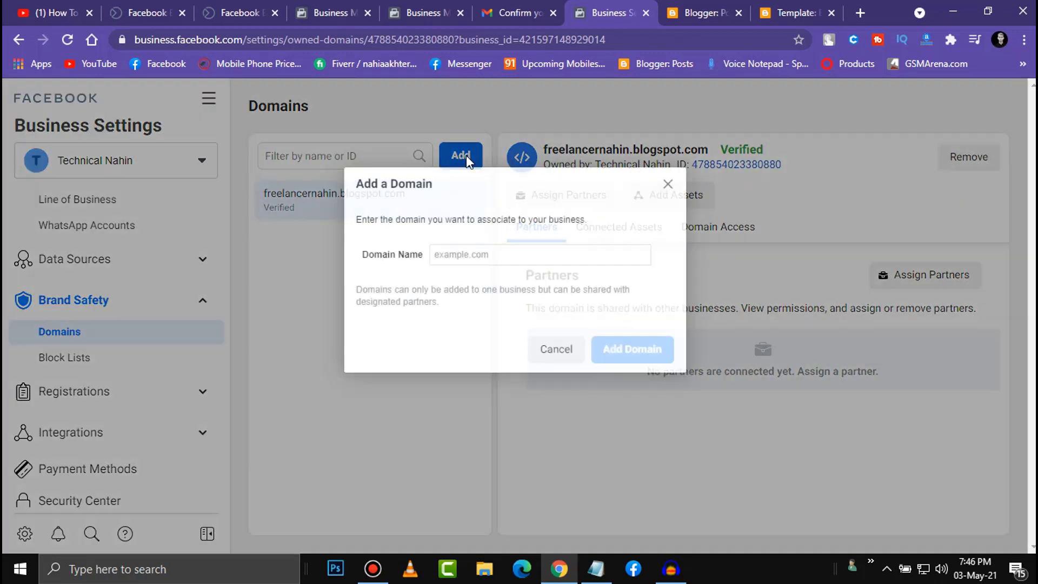
pyautogui.click(668, 185)
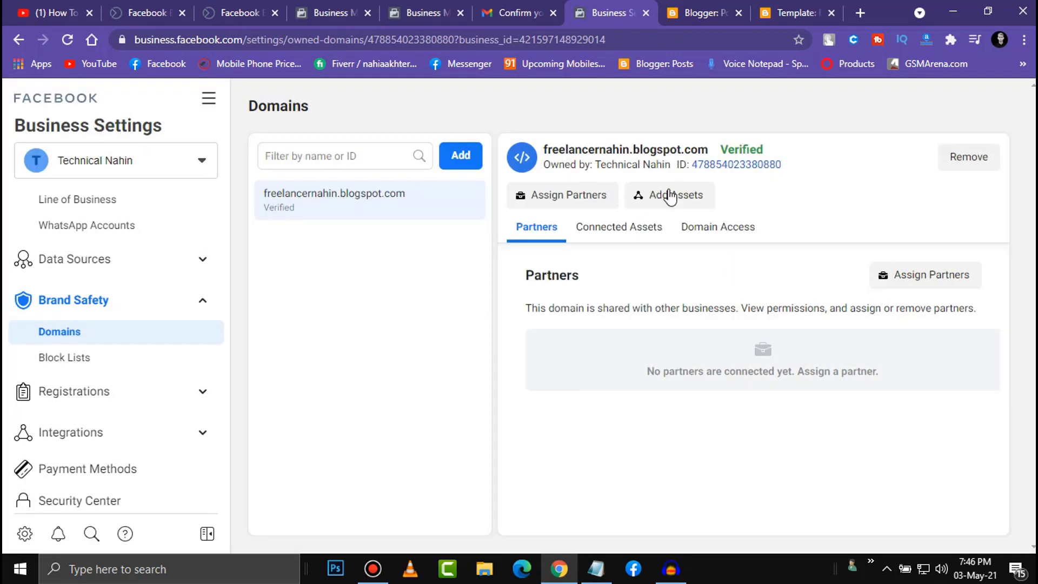